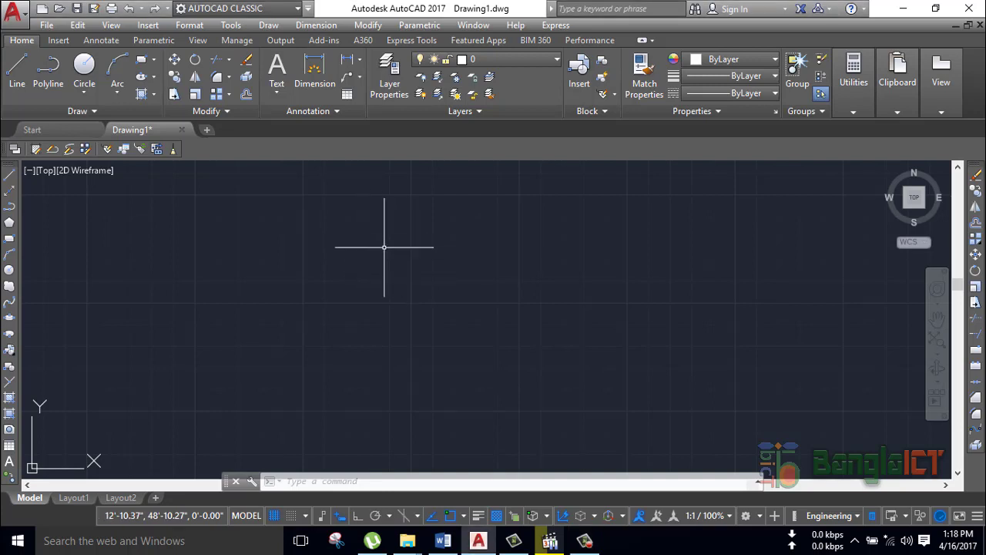
- Open Drawing Units with UN and try Architectural as the length type
{"action": "type", "text": "UNITS"}
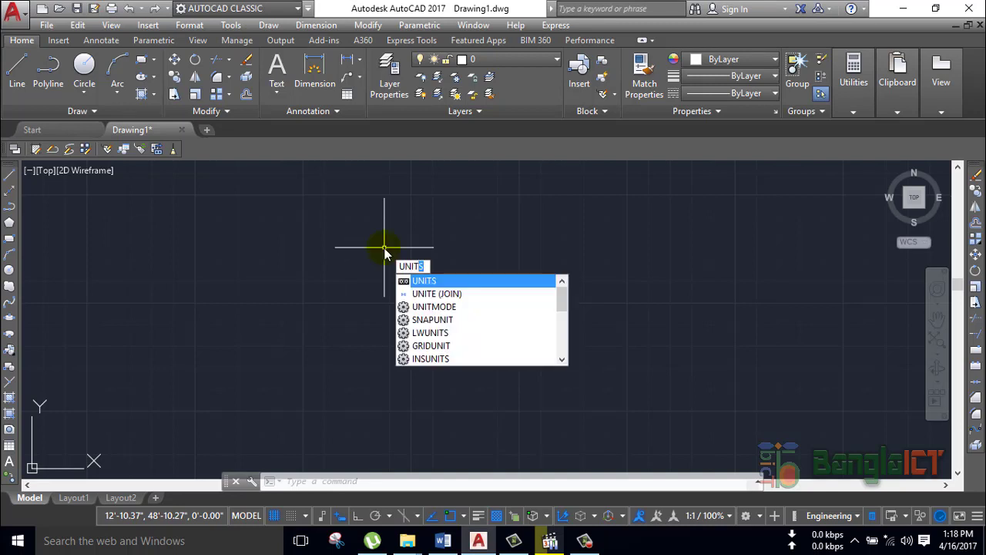
{"action": "key", "text": "Return"}
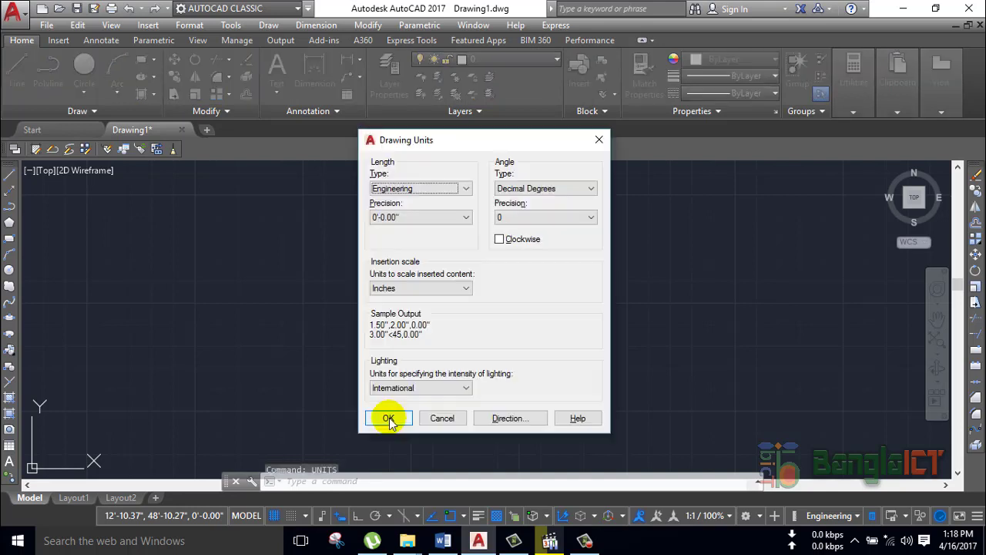
{"action": "left_click_drag", "start_coordinate": [468, 140], "coordinate": [393, 136]}
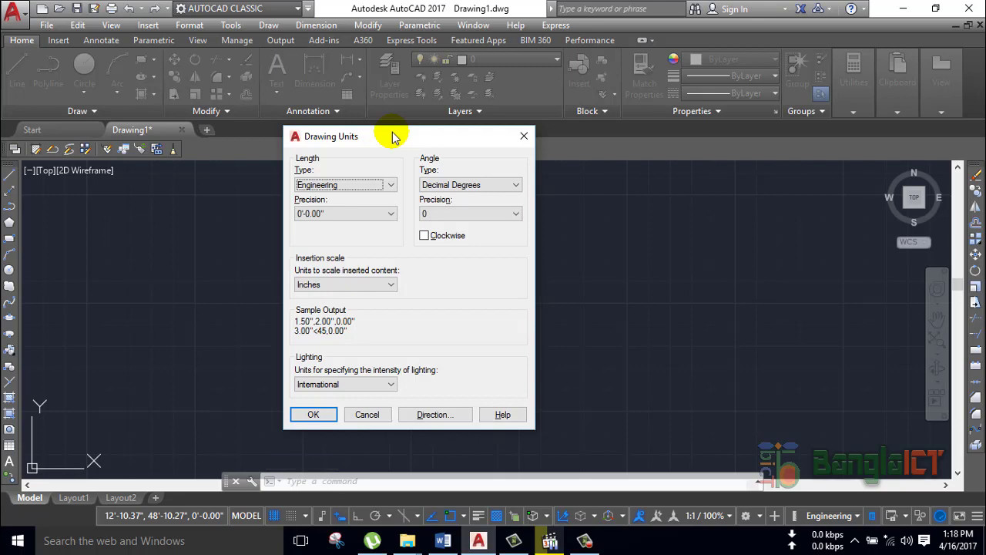
{"action": "left_click_drag", "start_coordinate": [393, 137], "coordinate": [381, 128]}
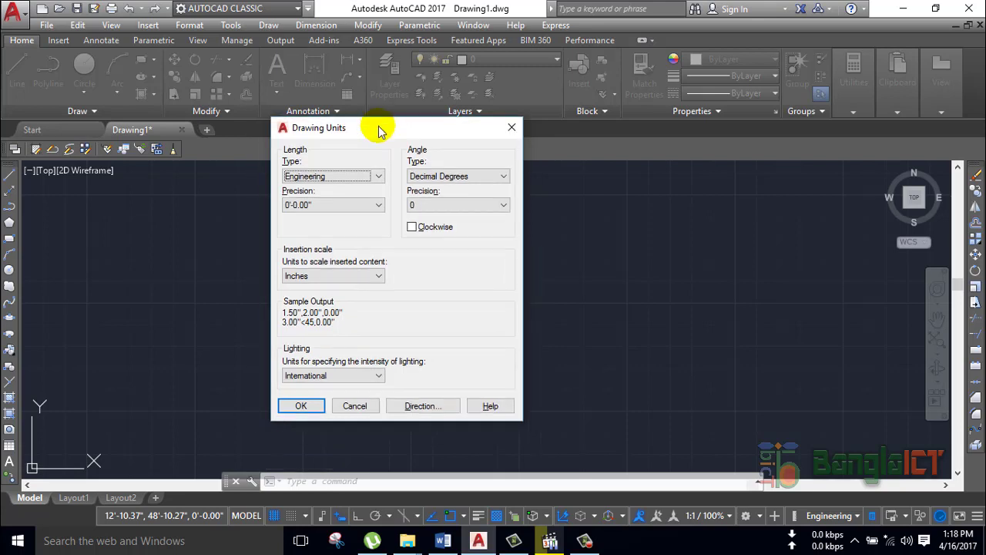
{"action": "left_click", "coordinate": [302, 178]}
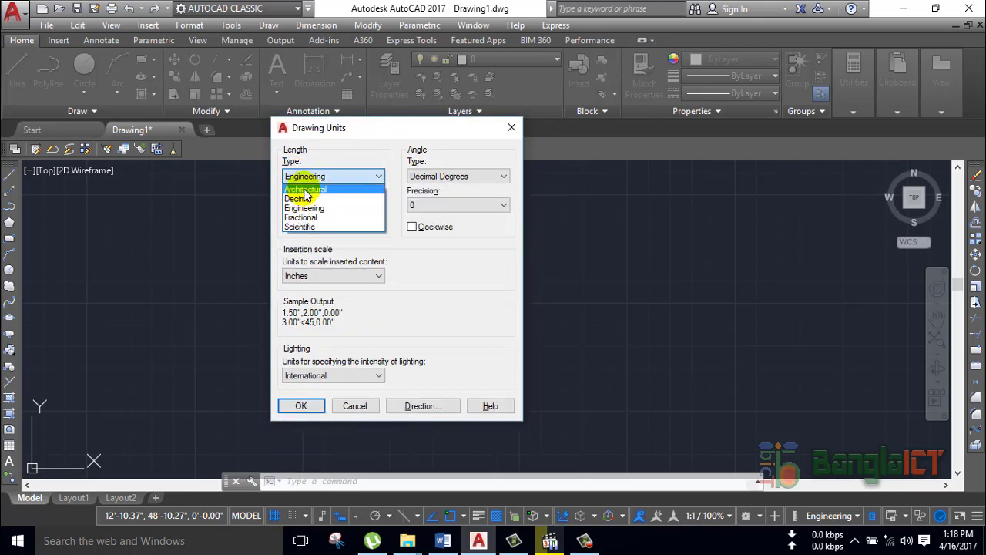
{"action": "left_click", "coordinate": [305, 188]}
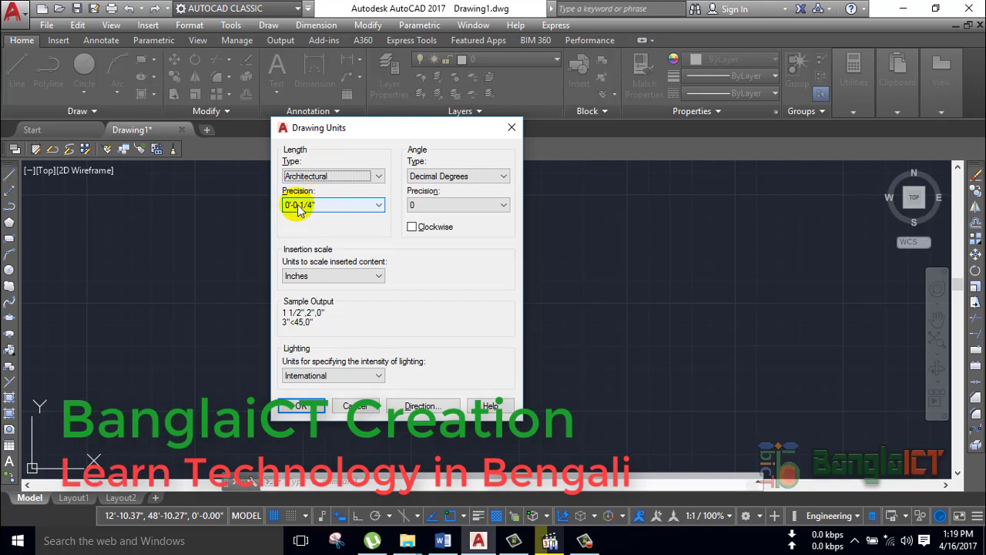
- Switch the length type back to Engineering, keeping 0'-0.00" precision
{"action": "left_click", "coordinate": [317, 206]}
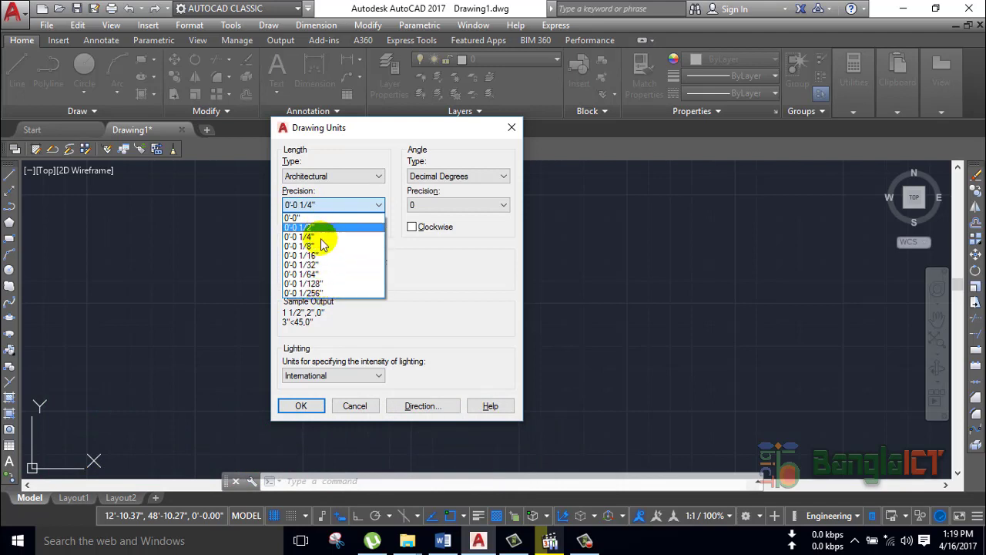
{"action": "left_click", "coordinate": [324, 202]}
{"action": "left_click", "coordinate": [324, 203]}
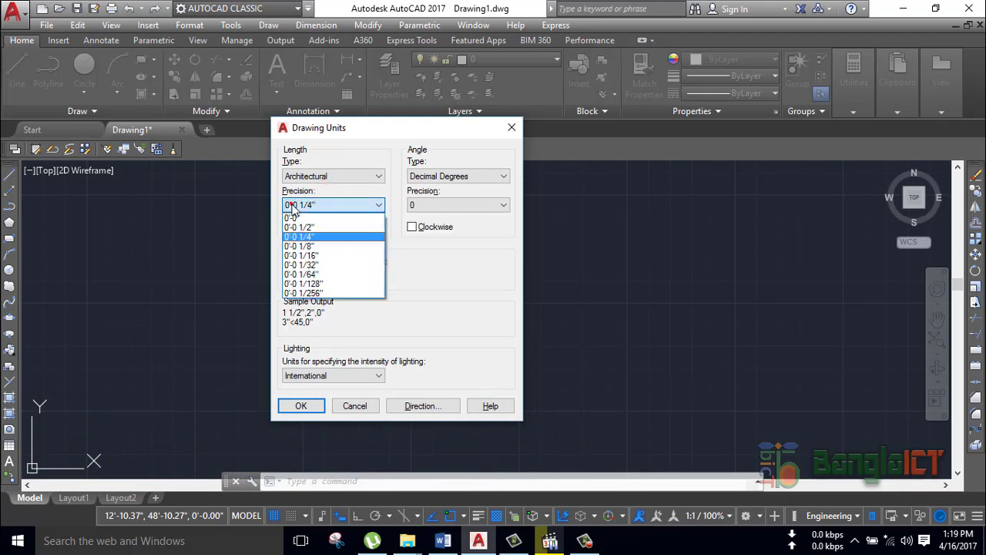
{"action": "left_click", "coordinate": [322, 182]}
{"action": "left_click", "coordinate": [321, 183]}
{"action": "left_click", "coordinate": [318, 208]}
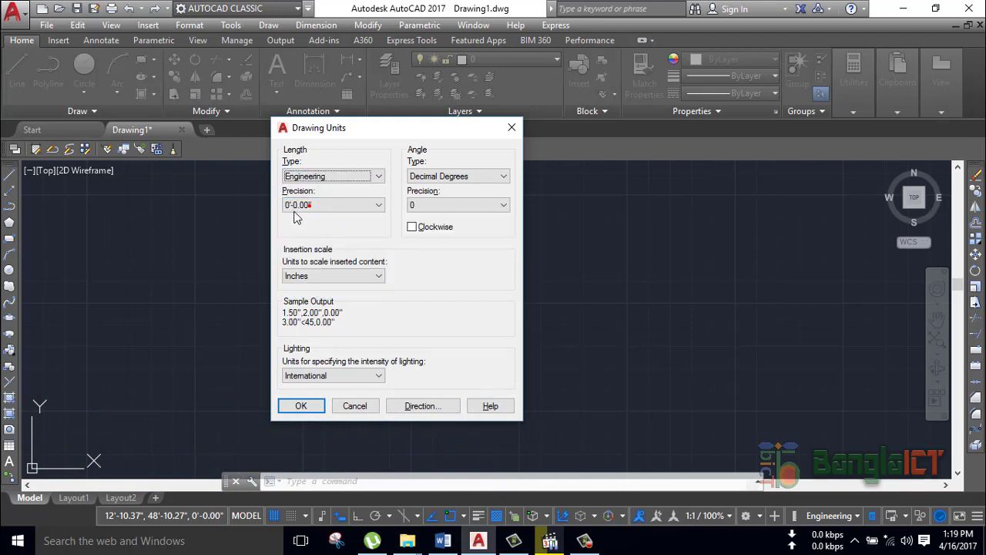
{"action": "left_click", "coordinate": [349, 206]}
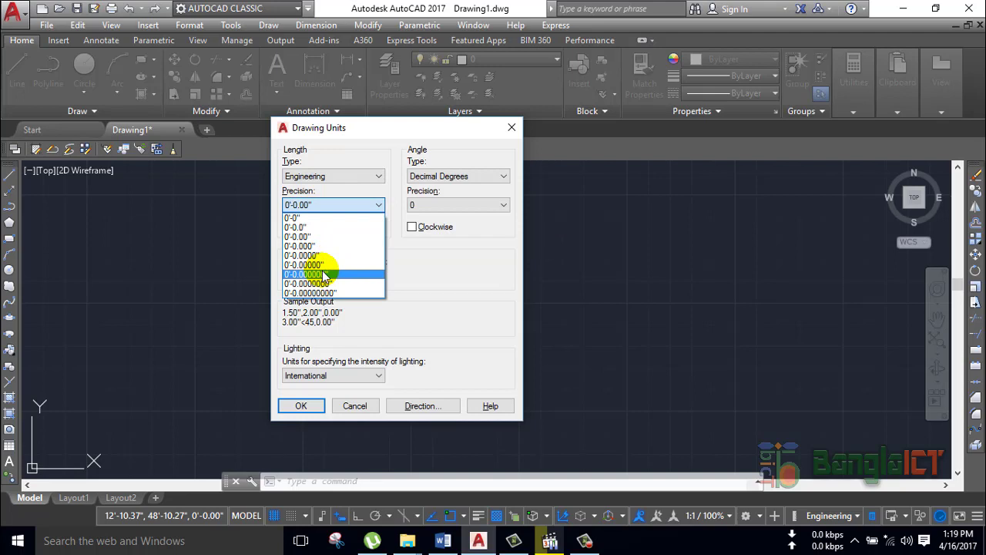
{"action": "left_click", "coordinate": [319, 202]}
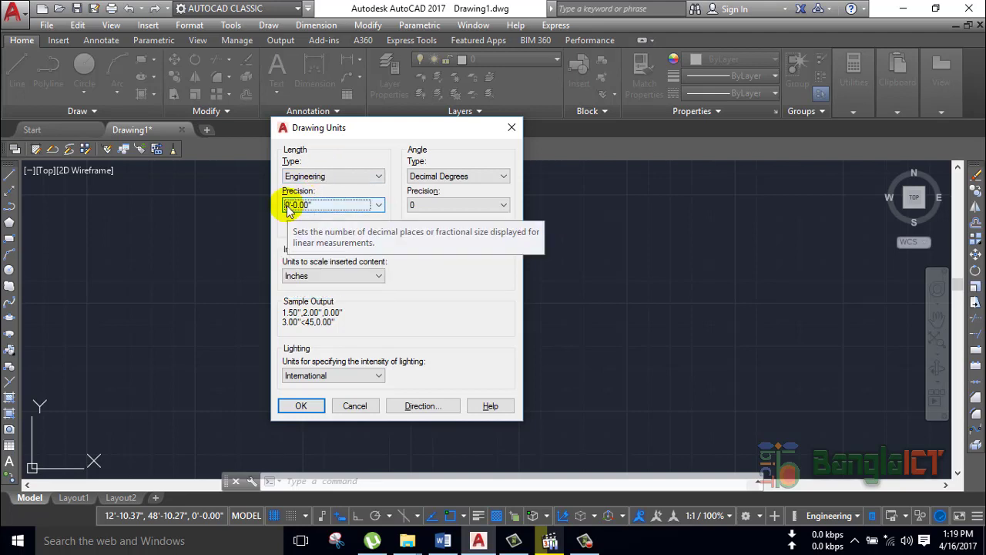
{"action": "mouse_move", "coordinate": [331, 205]}
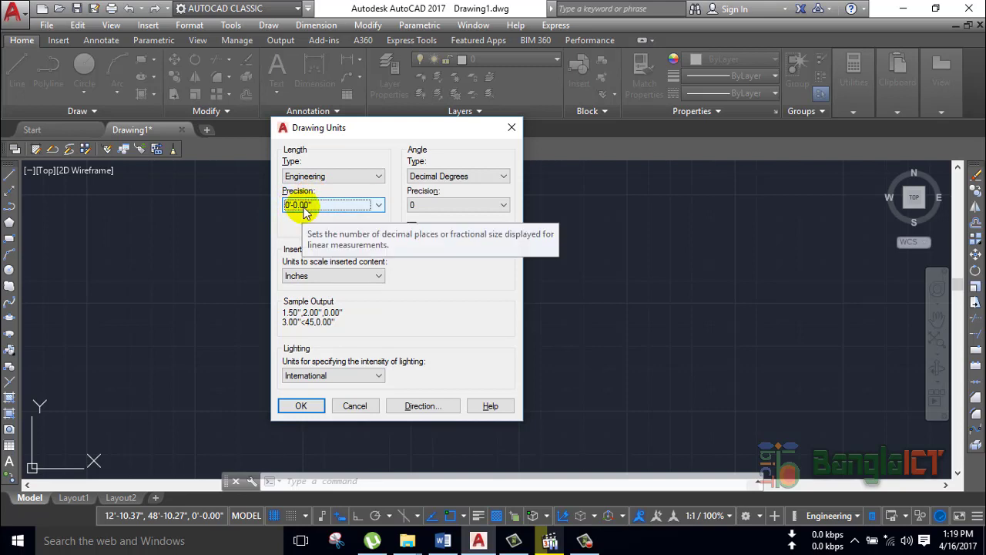
{"action": "left_click", "coordinate": [304, 212]}
- Accept Engineering units at 0'-0.00" precision and close Drawing Units
{"action": "left_click", "coordinate": [307, 234]}
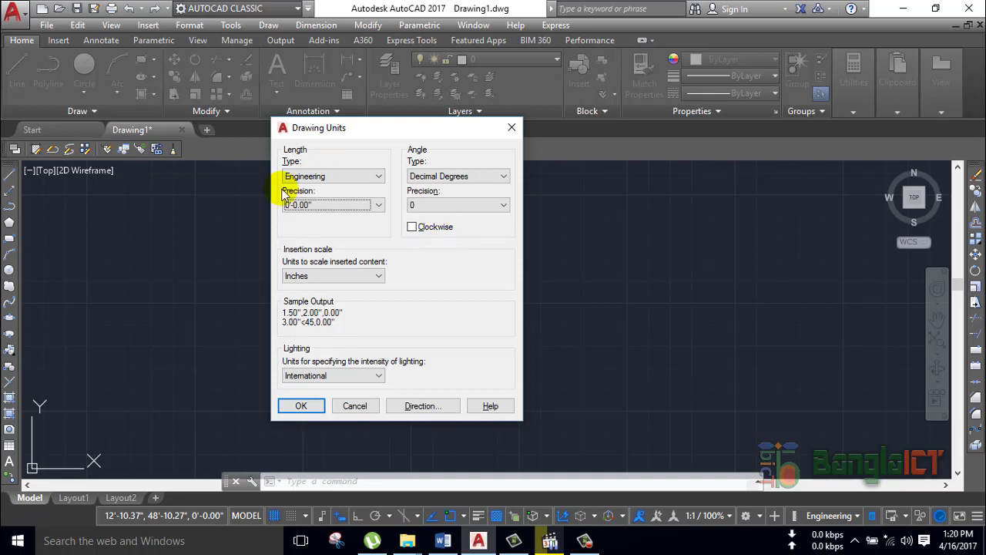
{"action": "left_click", "coordinate": [302, 406]}
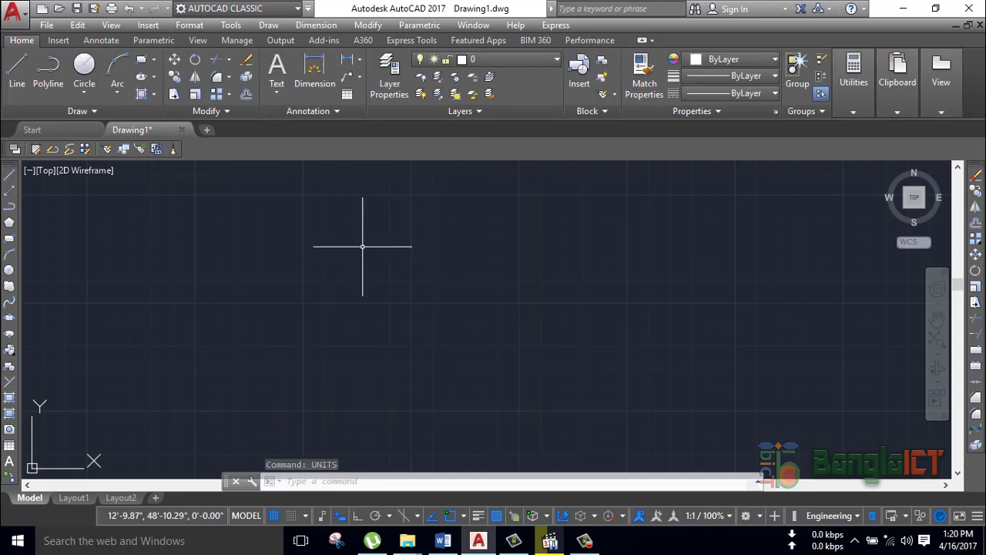
- Open the Dimension Style Manager with DIMSTY and compare the GIPSY and BANGLAICT previews
{"action": "type", "text": "D"}
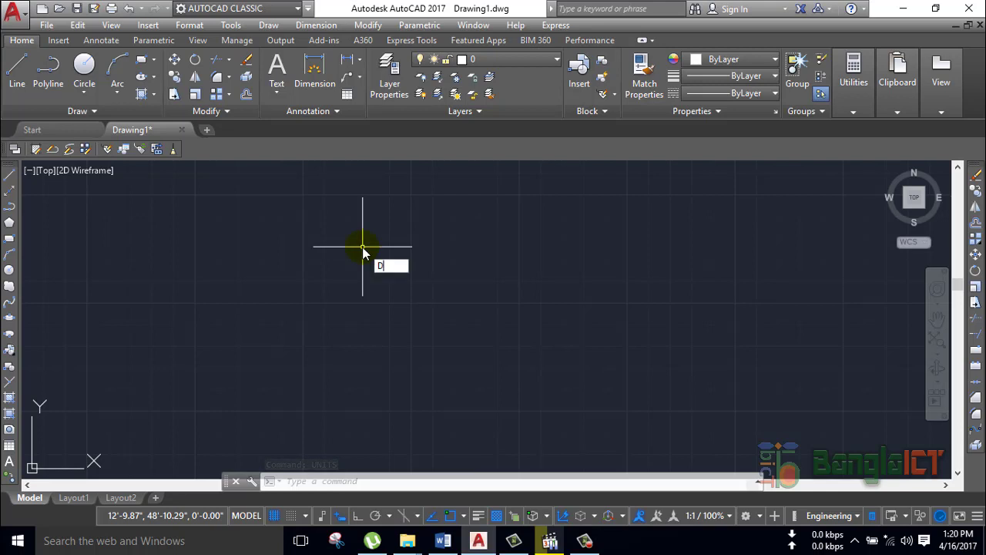
{"action": "type", "text": "IMSTY"}
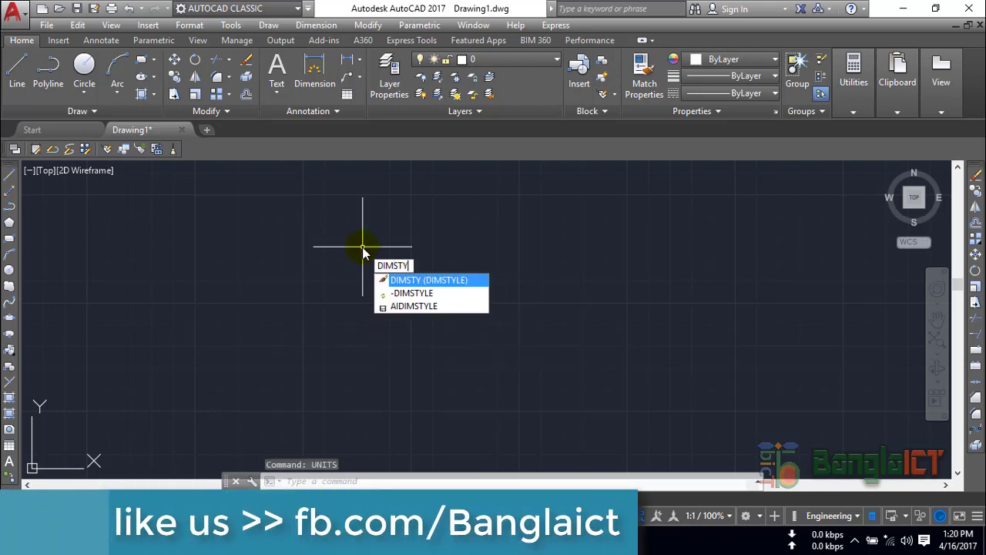
{"action": "key", "text": "Return"}
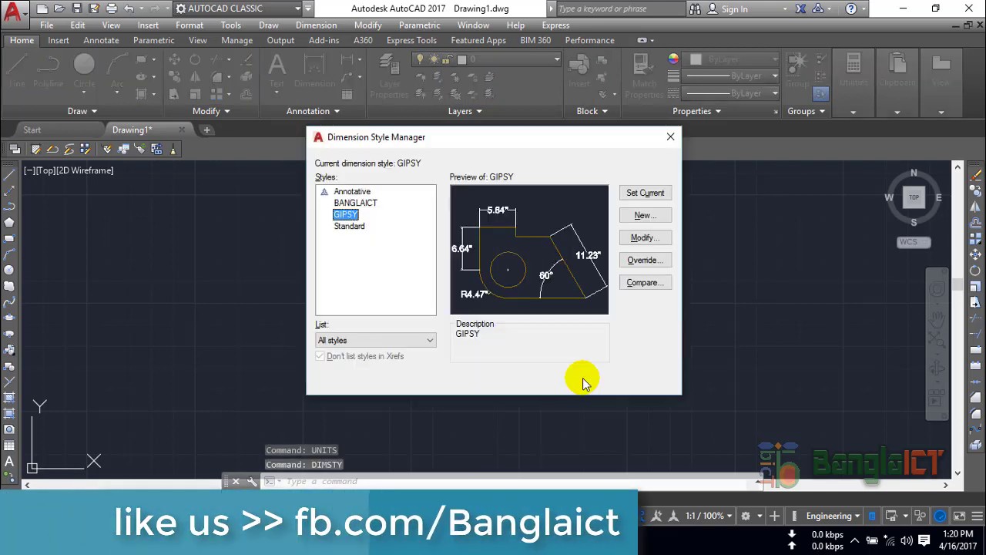
{"action": "left_click_drag", "start_coordinate": [445, 147], "coordinate": [386, 156]}
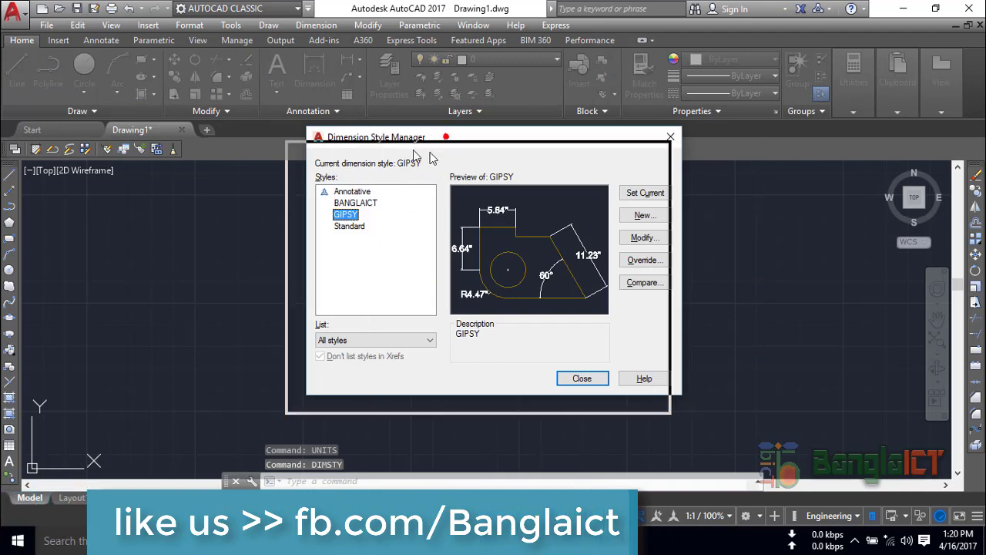
{"action": "left_click", "coordinate": [297, 213]}
{"action": "left_click", "coordinate": [295, 223]}
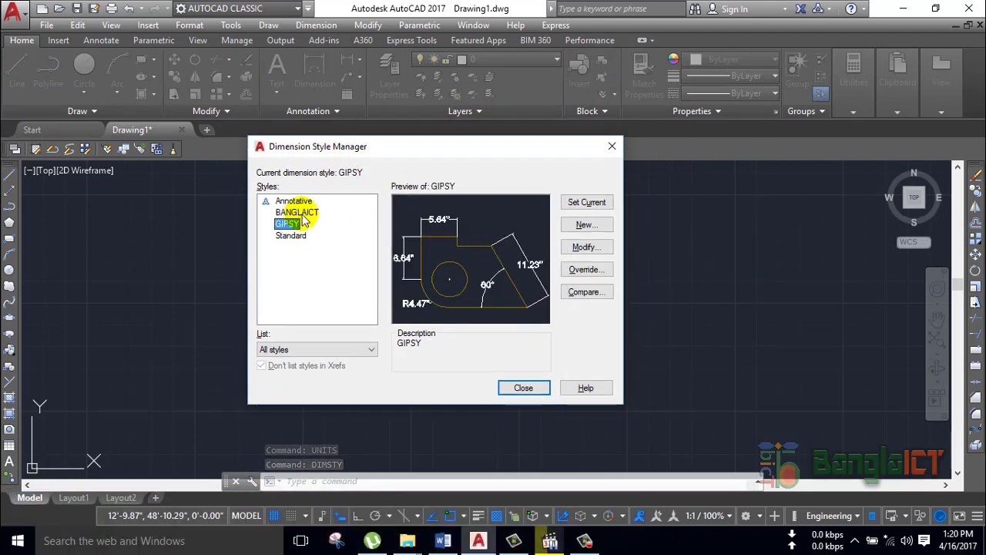
{"action": "left_click", "coordinate": [301, 213]}
{"action": "left_click", "coordinate": [296, 223]}
{"action": "left_click", "coordinate": [303, 213]}
- Review the Annotative and Standard styles, then start a new style based on Annotative
{"action": "left_click", "coordinate": [301, 201]}
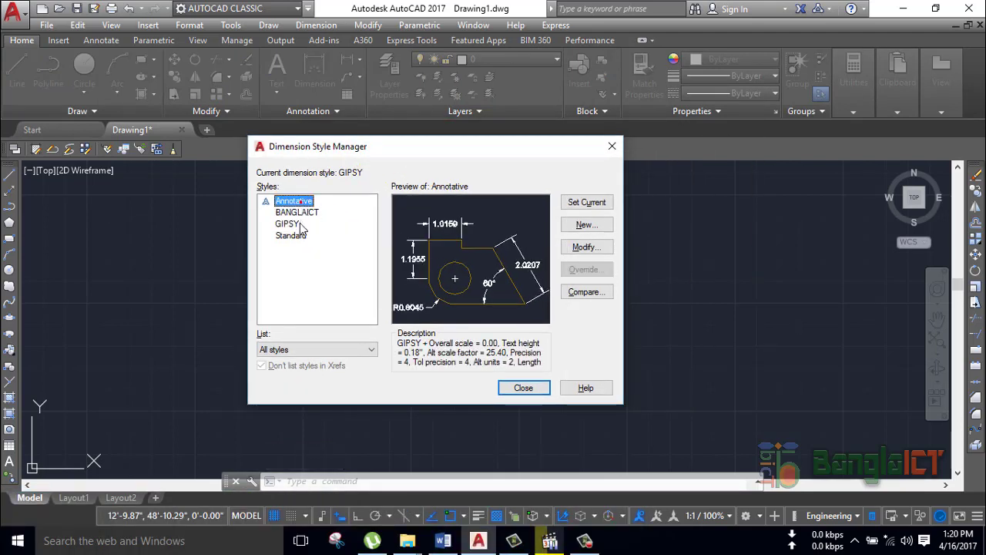
{"action": "left_click", "coordinate": [299, 236]}
{"action": "left_click", "coordinate": [297, 224]}
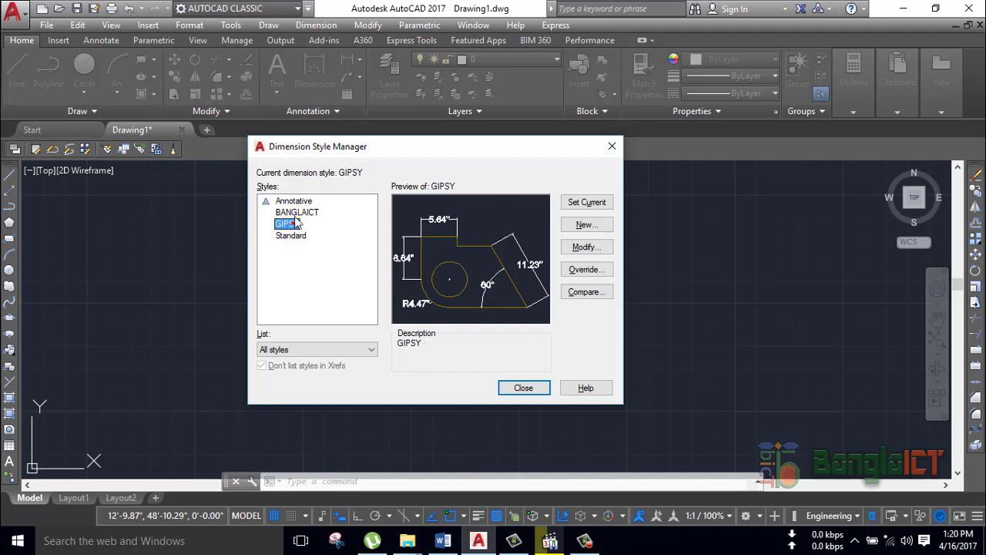
{"action": "left_click", "coordinate": [298, 213]}
{"action": "left_click", "coordinate": [292, 236]}
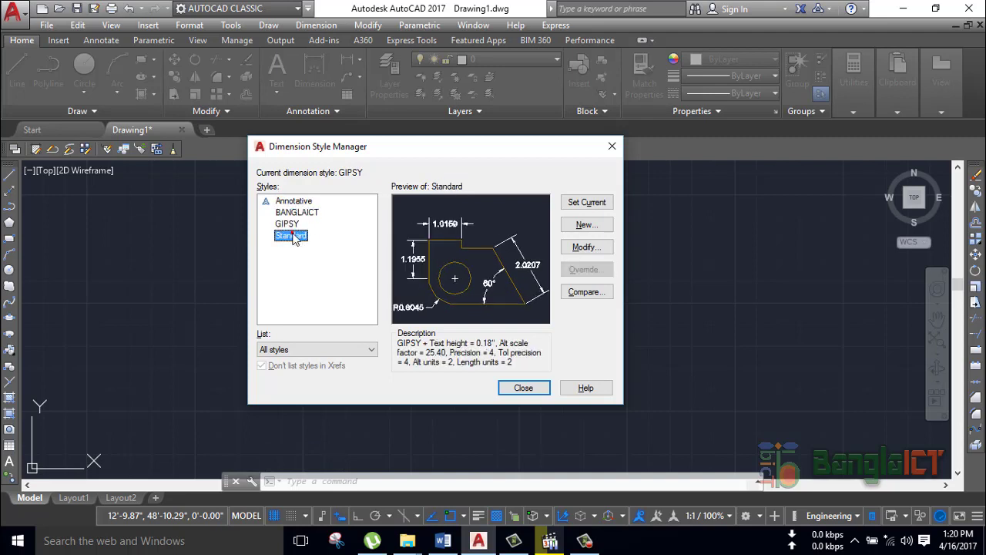
{"action": "left_click", "coordinate": [292, 223]}
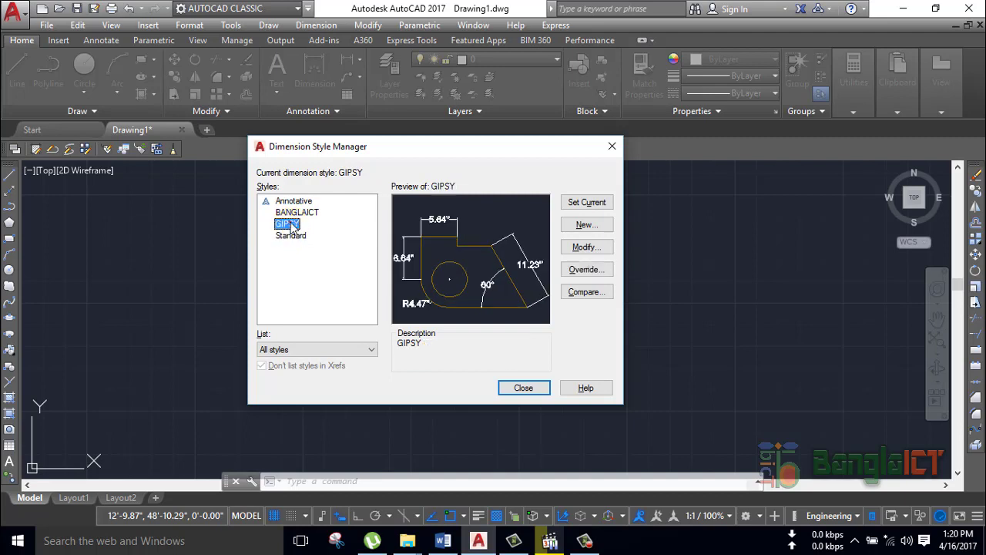
{"action": "left_click", "coordinate": [296, 213]}
{"action": "key", "text": "Up"}
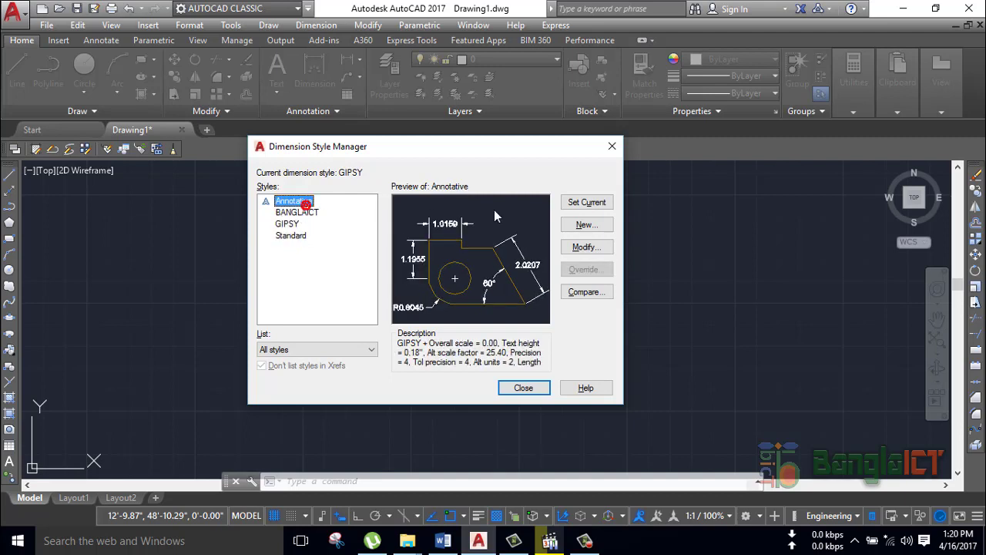
{"action": "left_click", "coordinate": [586, 226]}
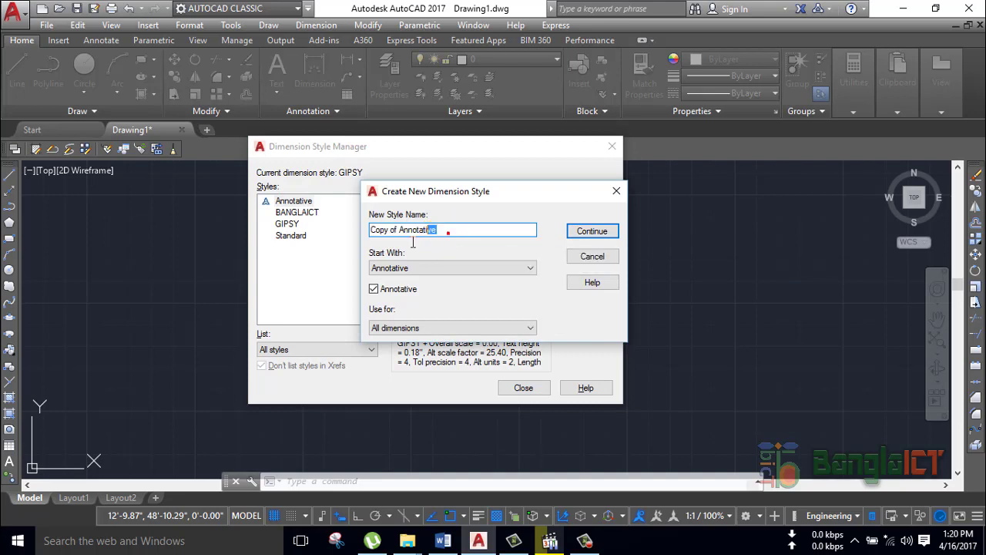
- Name the new Annotative-based style 'STLYE 2017' and continue to its settings
{"action": "double_click", "coordinate": [447, 230]}
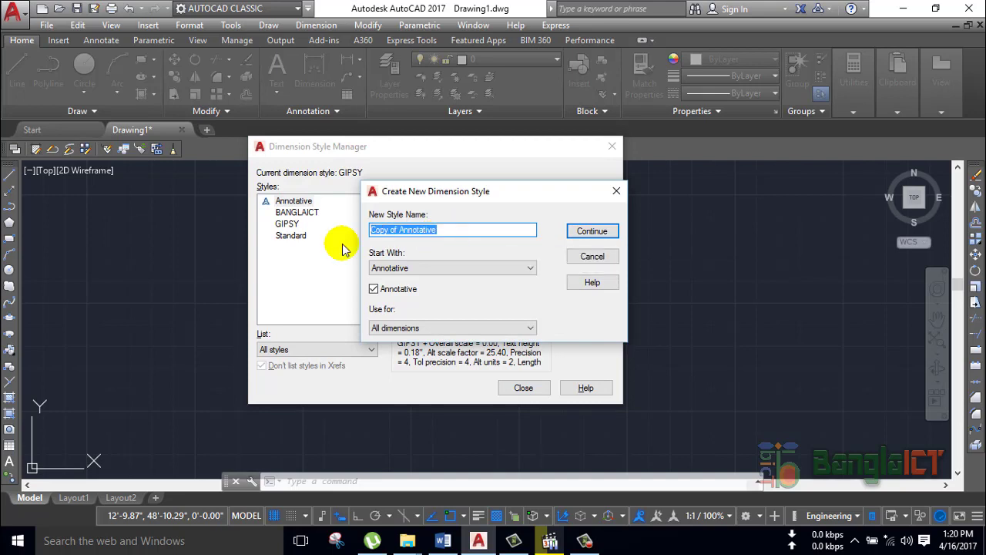
{"action": "type", "text": "STLYE2017"}
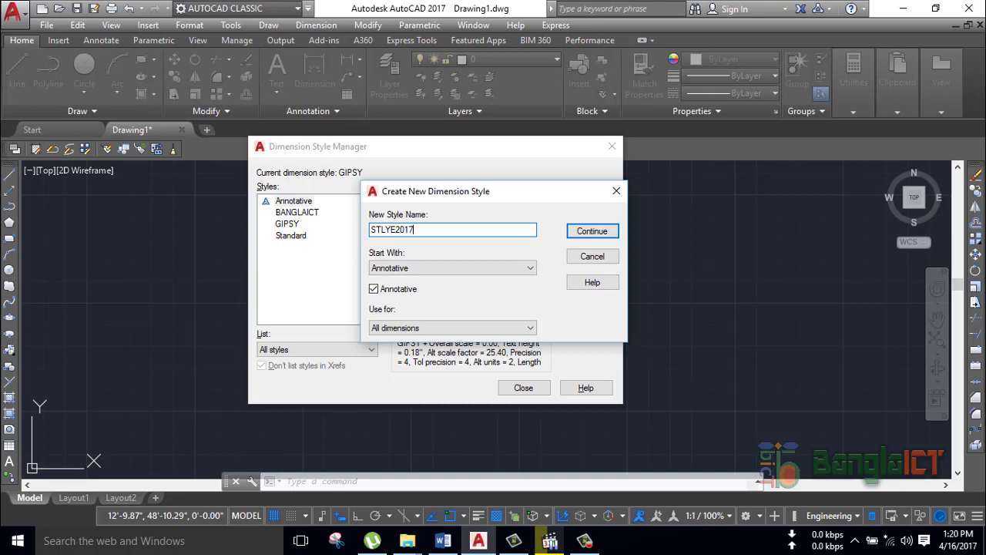
{"action": "double_click", "coordinate": [378, 229]}
{"action": "left_click", "coordinate": [393, 229]}
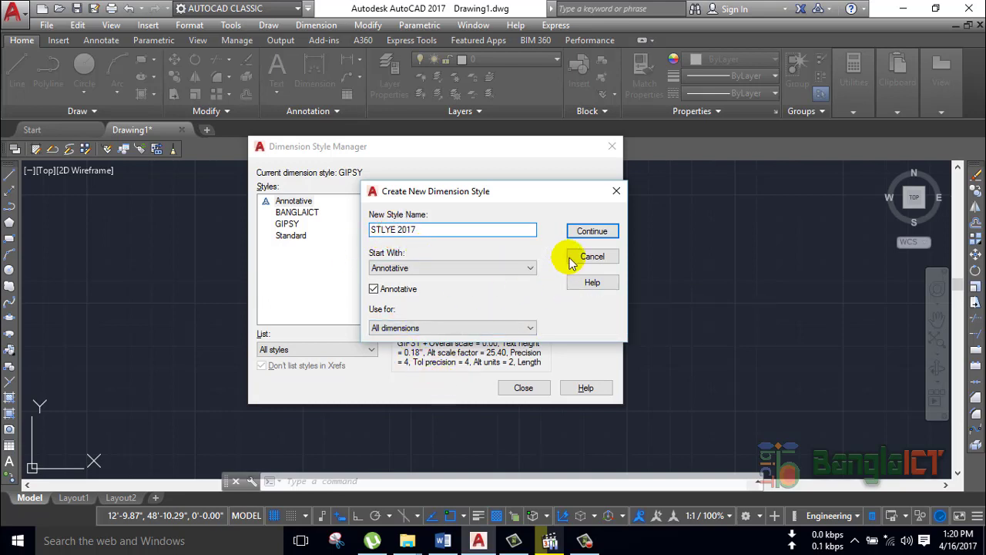
{"action": "left_click", "coordinate": [591, 232]}
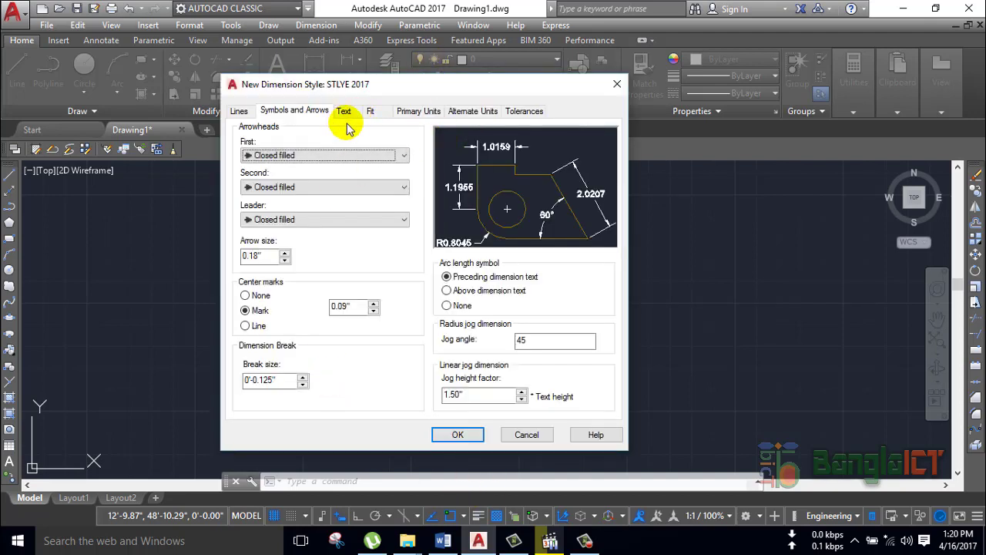
- Set the STLYE 2017 dimension text height to 1
{"action": "left_click", "coordinate": [343, 111]}
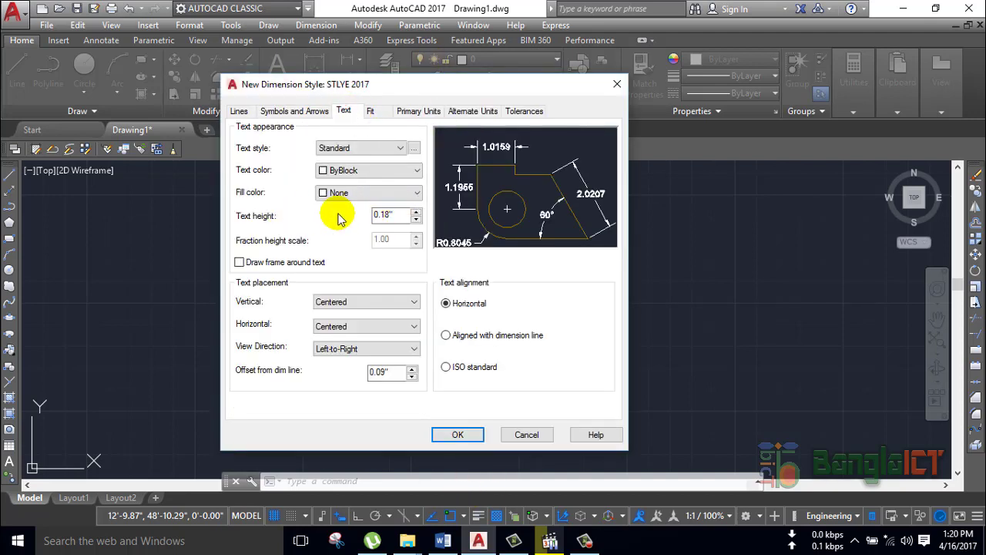
{"action": "left_click", "coordinate": [392, 216]}
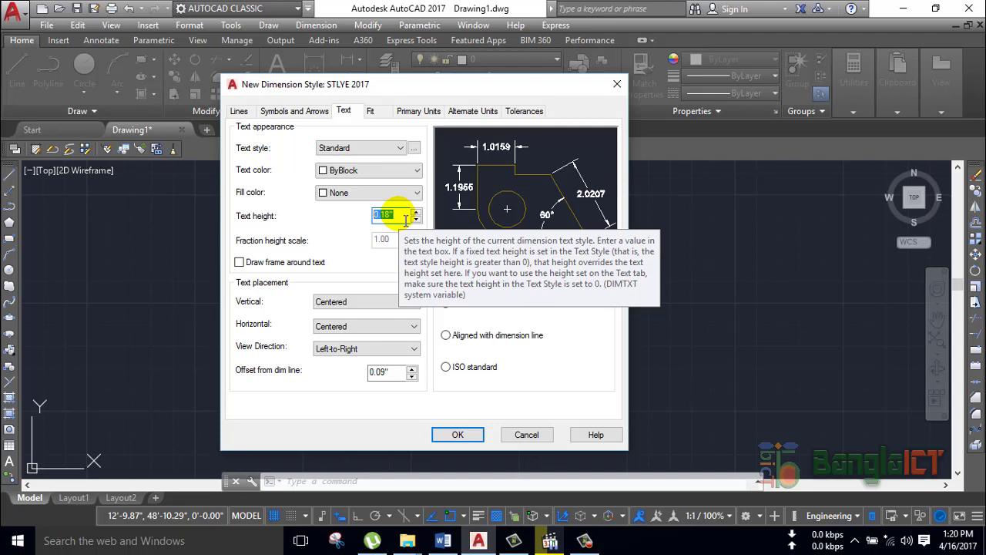
{"action": "type", "text": "1"}
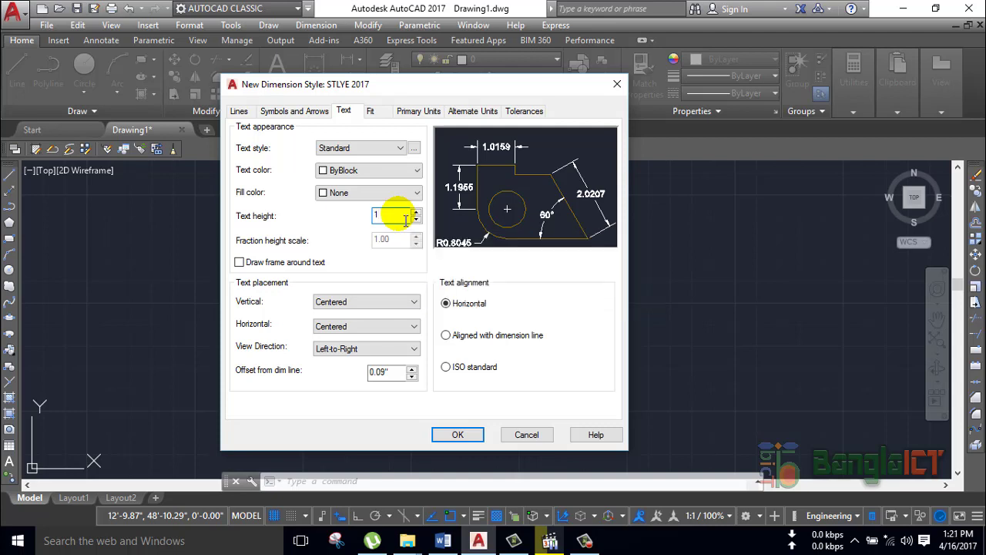
{"action": "left_click", "coordinate": [375, 113]}
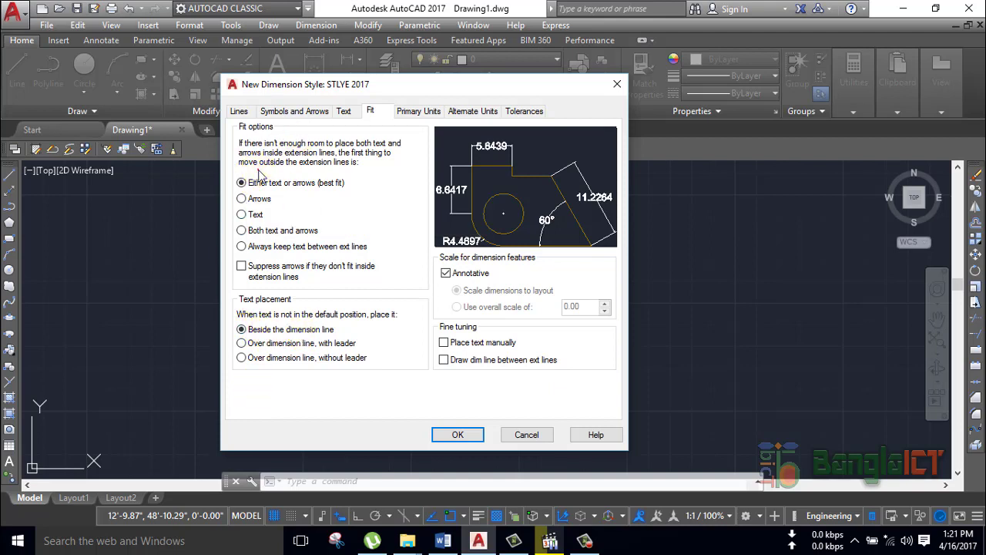
- Give STLYE 2017 an Engineering primary linear unit format and save the style
{"action": "left_click", "coordinate": [257, 170]}
{"action": "left_click", "coordinate": [423, 112]}
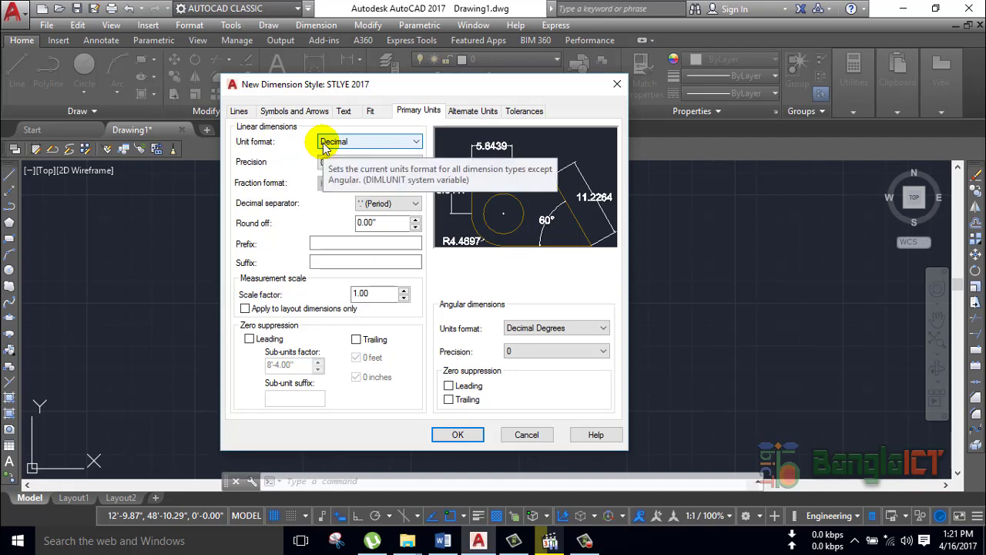
{"action": "left_click", "coordinate": [359, 145]}
{"action": "left_click", "coordinate": [346, 173]}
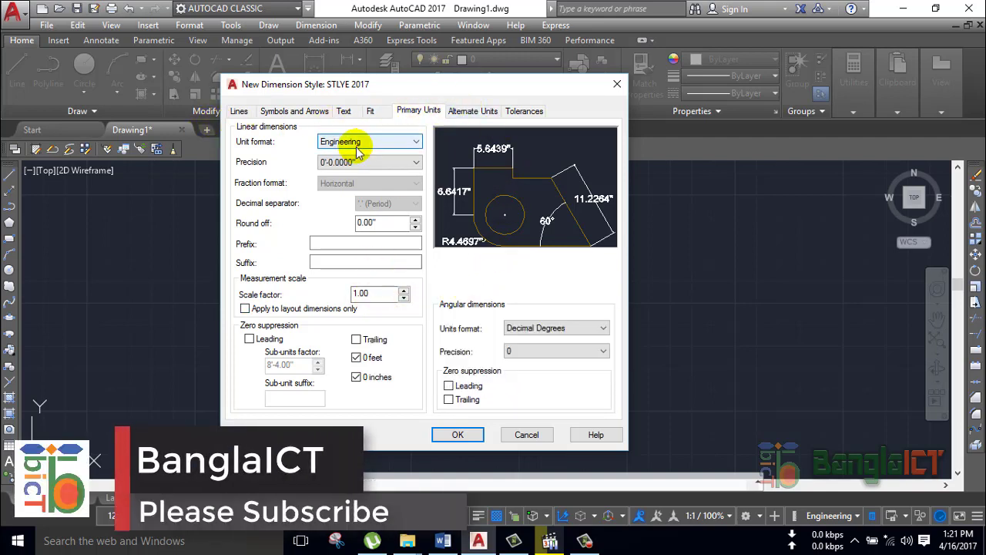
{"action": "left_click", "coordinate": [468, 110]}
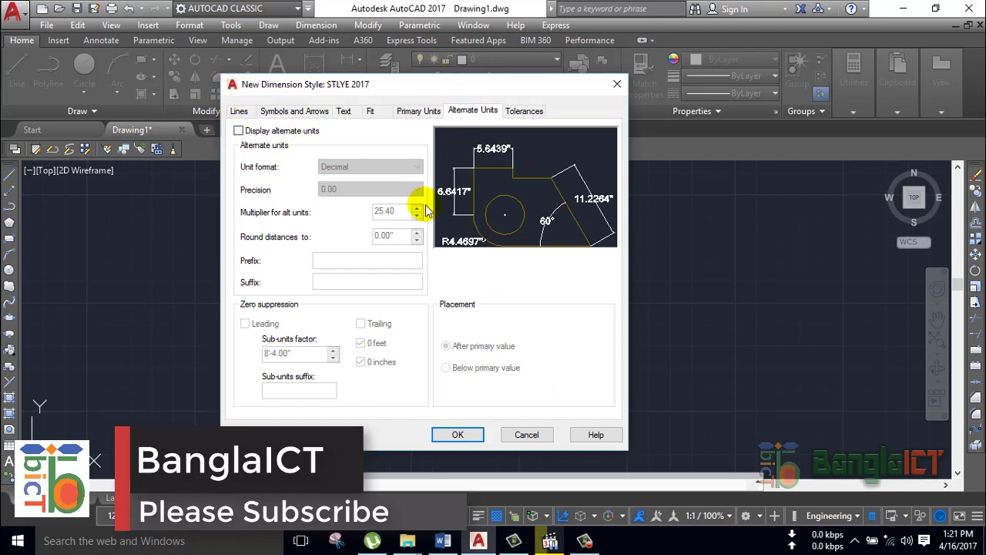
{"action": "left_click", "coordinate": [239, 131]}
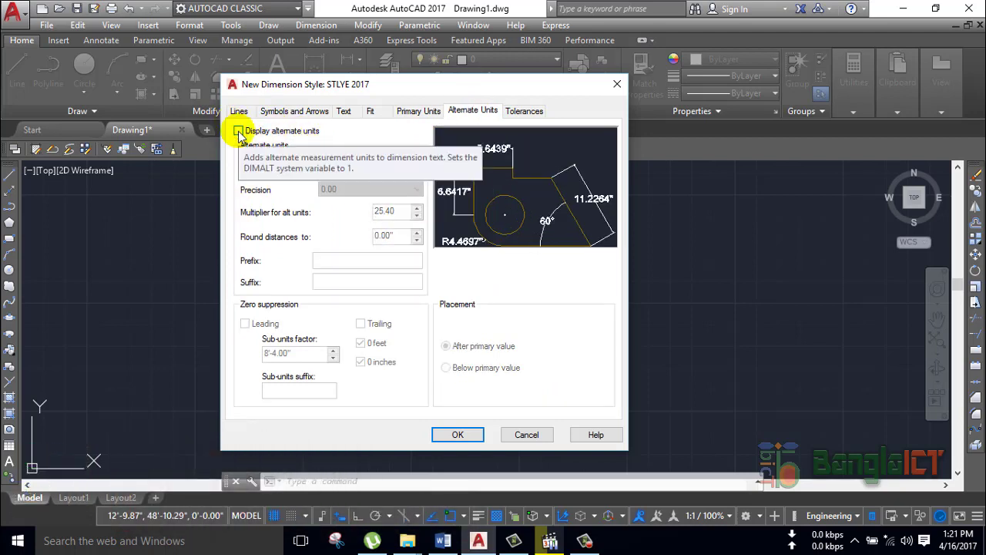
{"action": "left_click", "coordinate": [419, 112]}
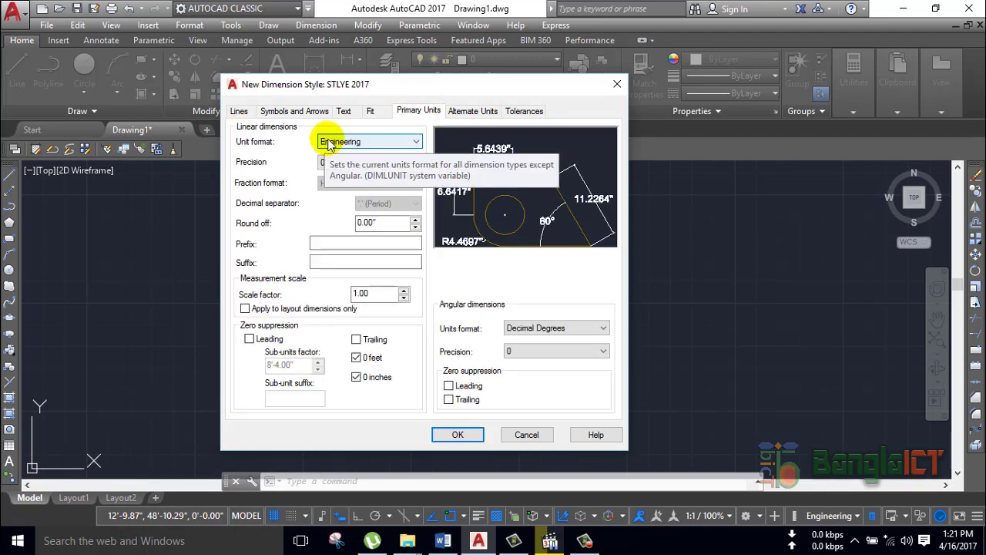
{"action": "left_click", "coordinate": [457, 434]}
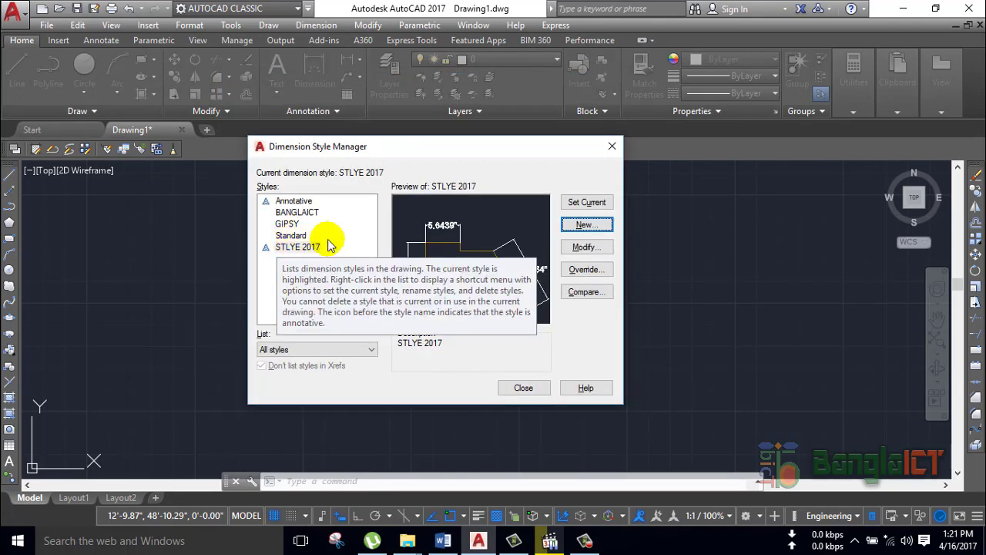
- Make STLYE 2017 the current dimension style and close the manager
{"action": "left_click", "coordinate": [305, 252]}
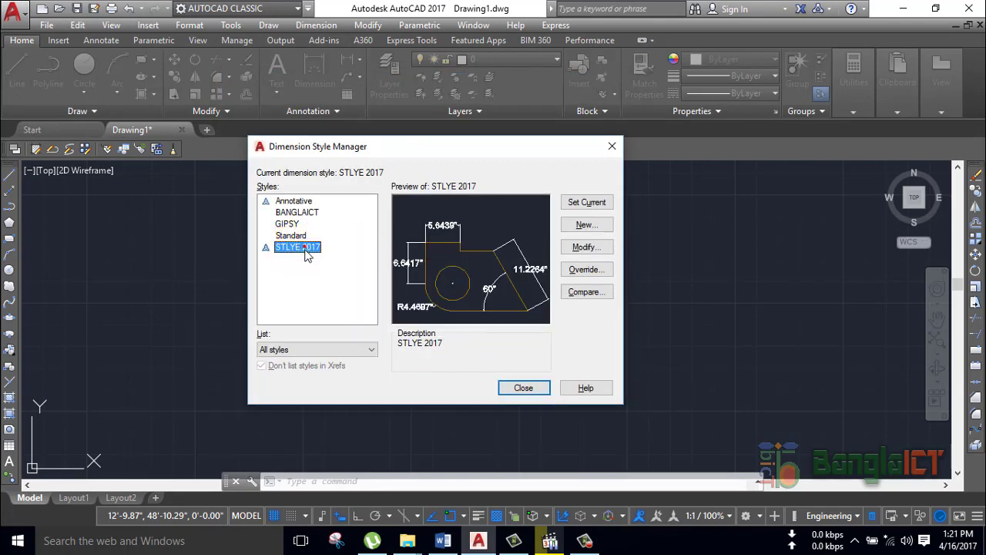
{"action": "left_click", "coordinate": [587, 203]}
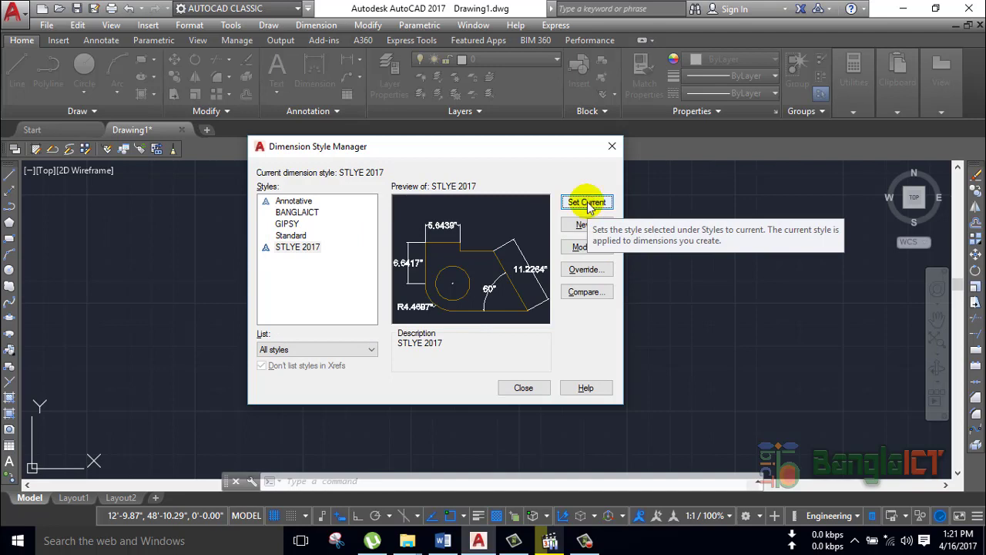
{"action": "left_click", "coordinate": [524, 388]}
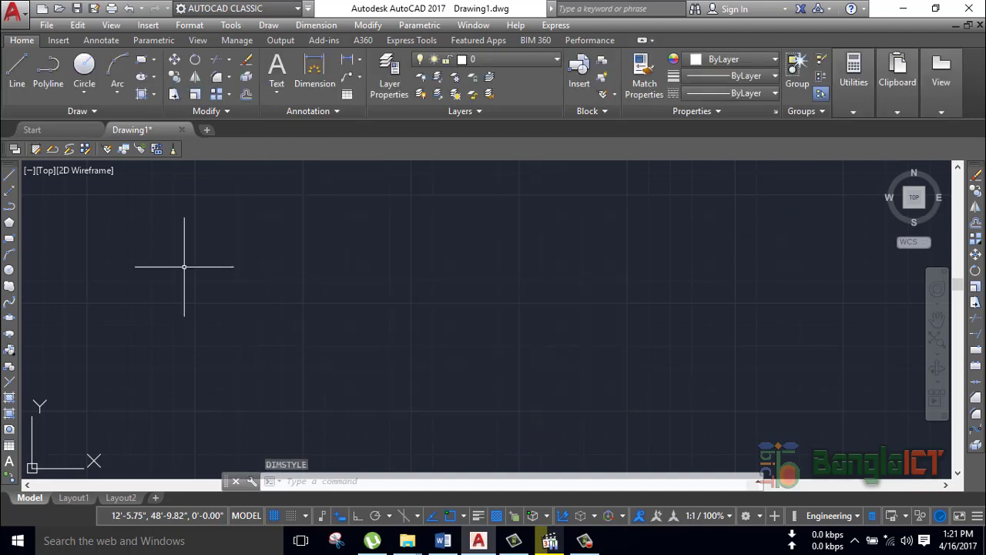